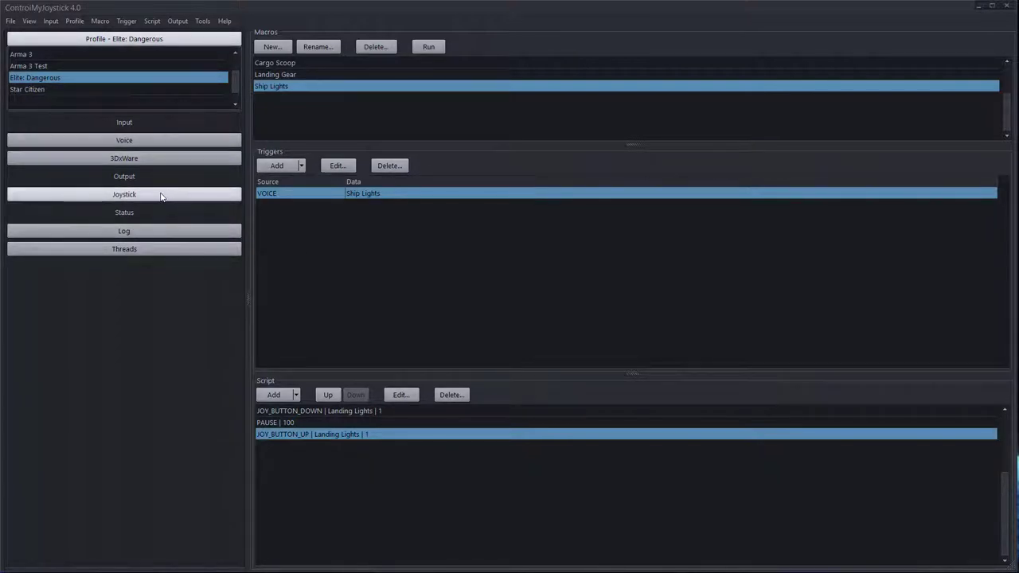
Clear the event log and expand the 3DxWare section to show its Default axis table
left_click(104, 232)
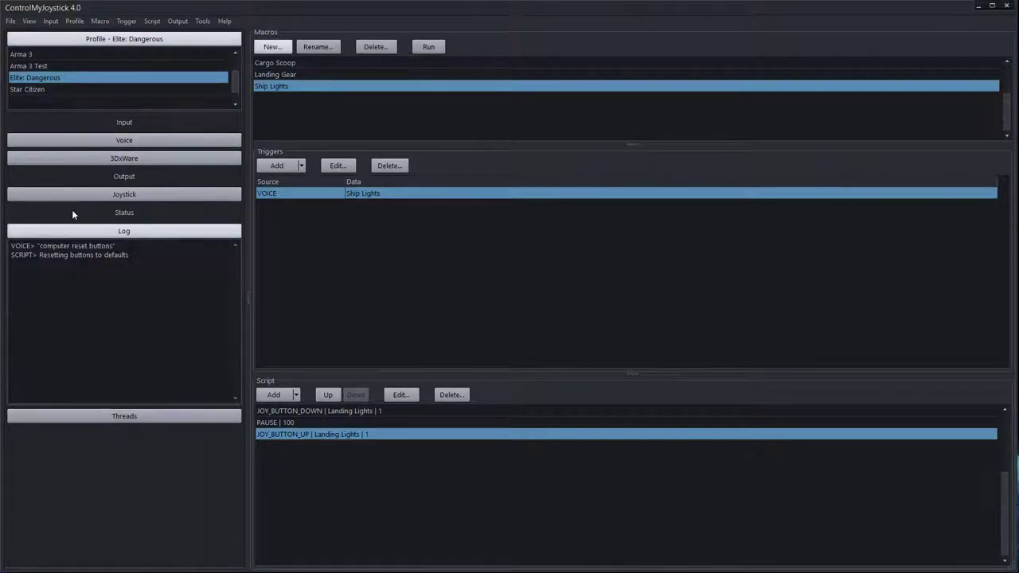
right_click(125, 299)
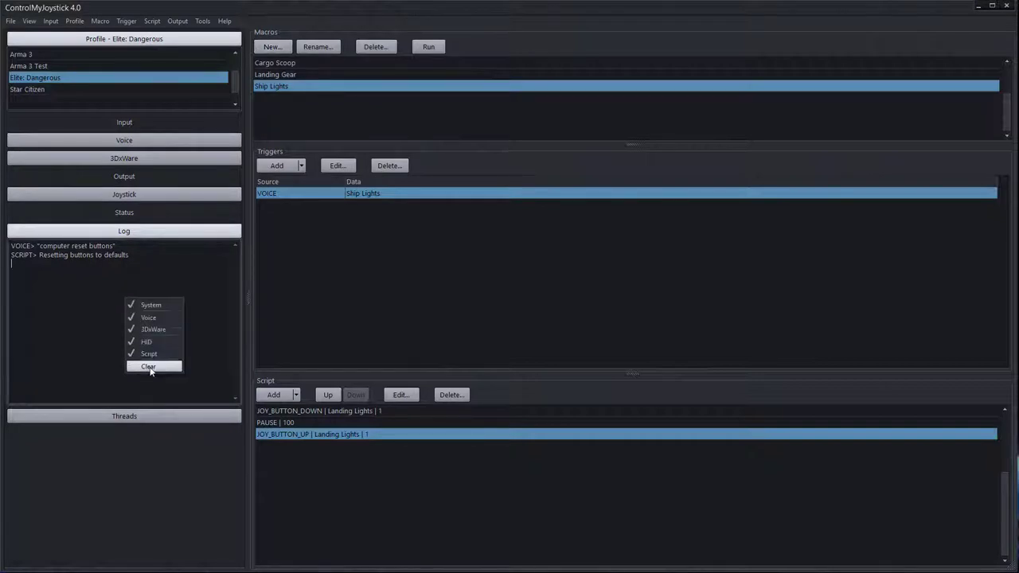
left_click(148, 367)
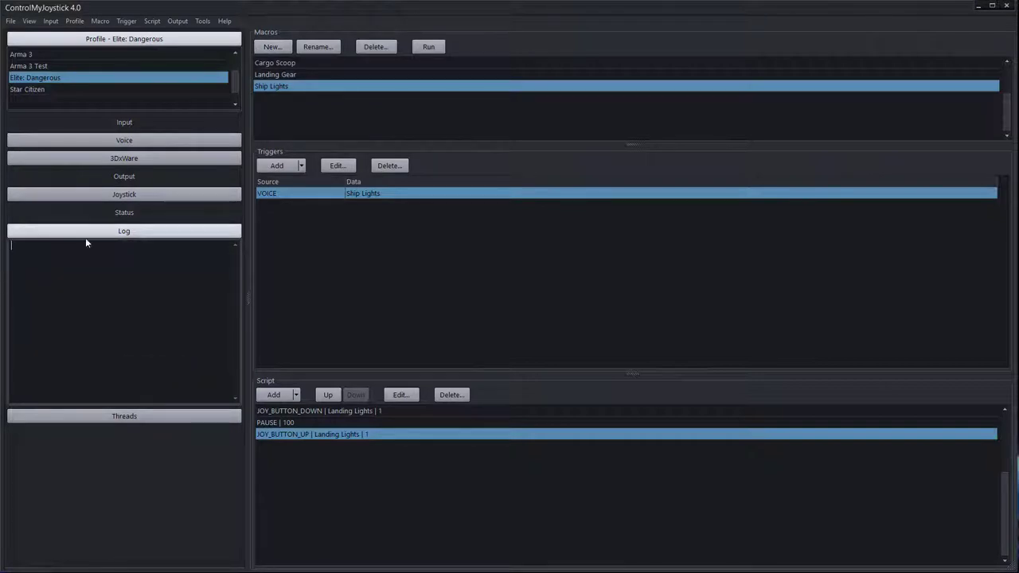
left_click(132, 160)
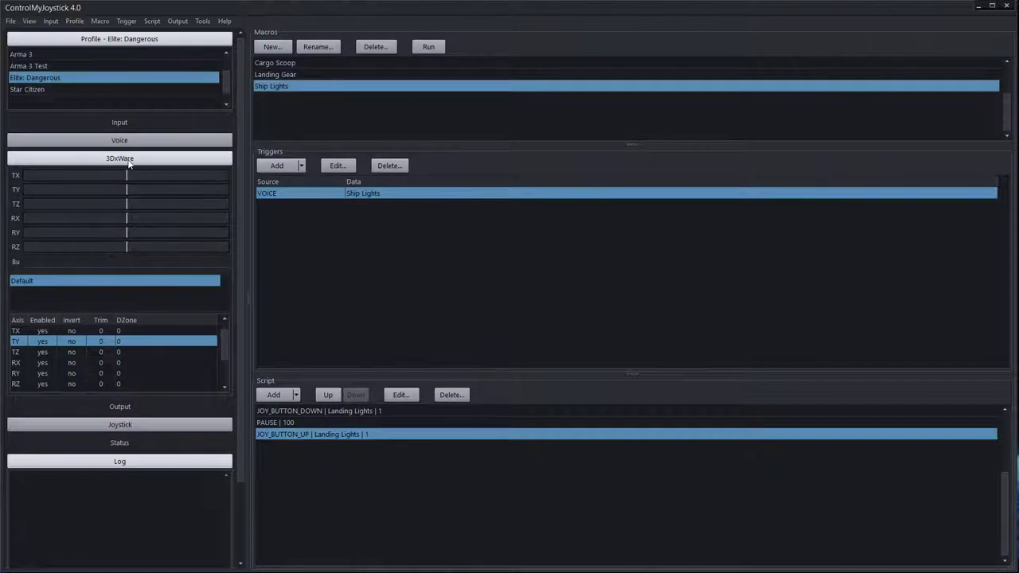
Collapse and re-expand the 3DxWare section, then bring up the Input device menu
left_click(128, 160)
left_click(121, 161)
left_click(53, 23)
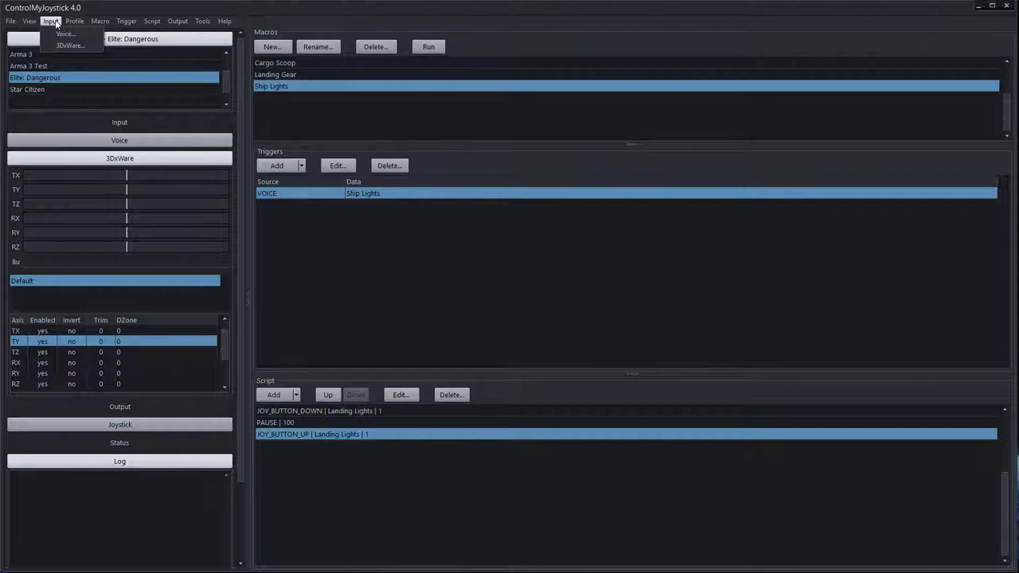
Tick Enabled in the 3DxWare configuration to turn on SpaceMouse input
left_click(87, 47)
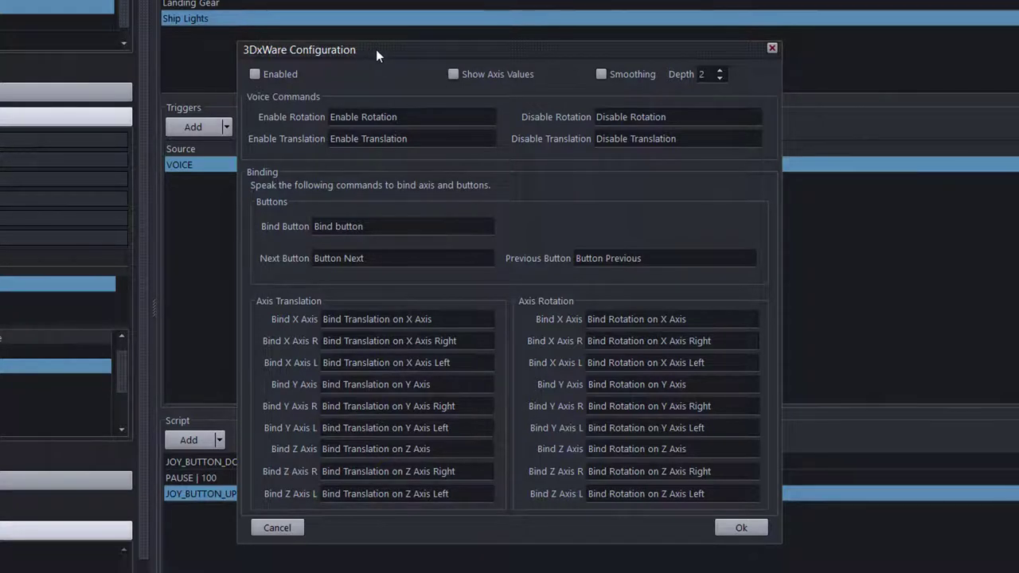
left_click(256, 74)
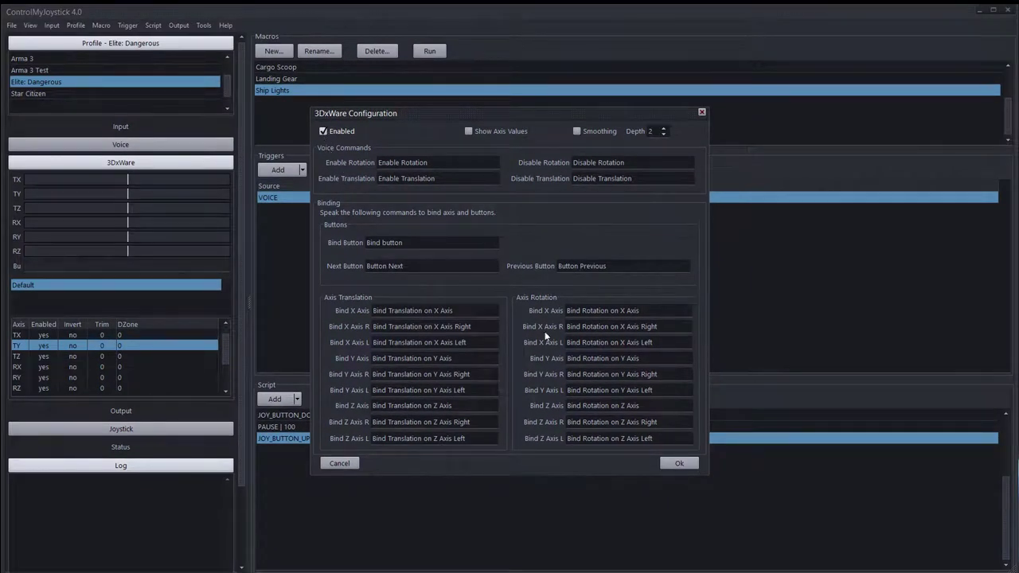
left_click(679, 462)
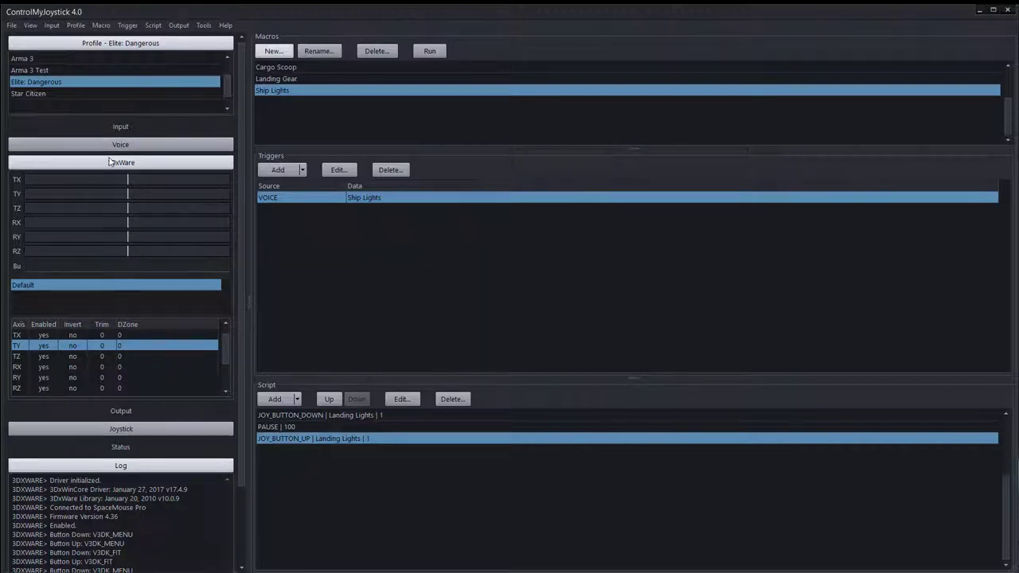
Tick Show Axis Values in the 3DxWare configuration so axis bars display live numbers
left_click(52, 25)
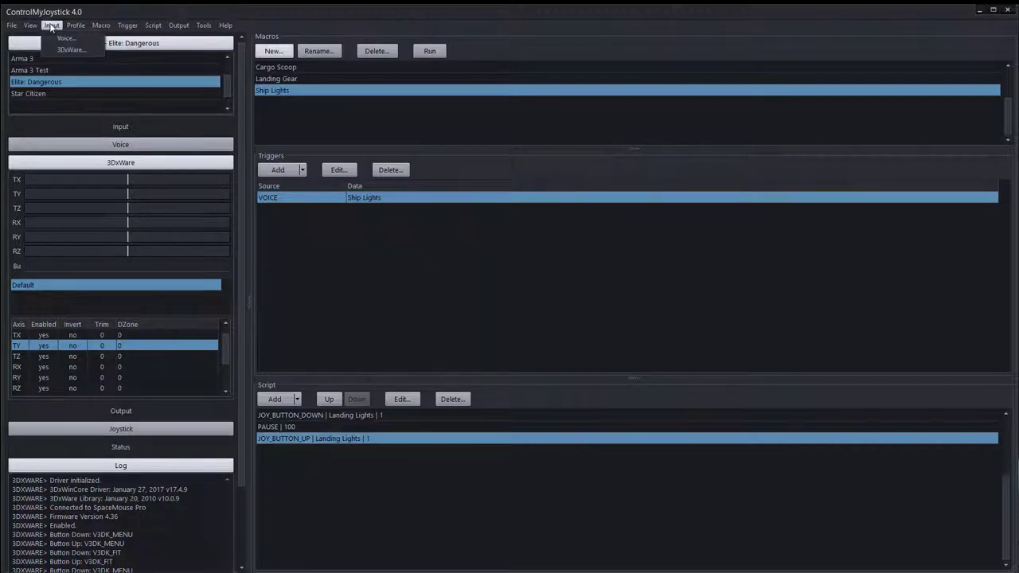
left_click(68, 50)
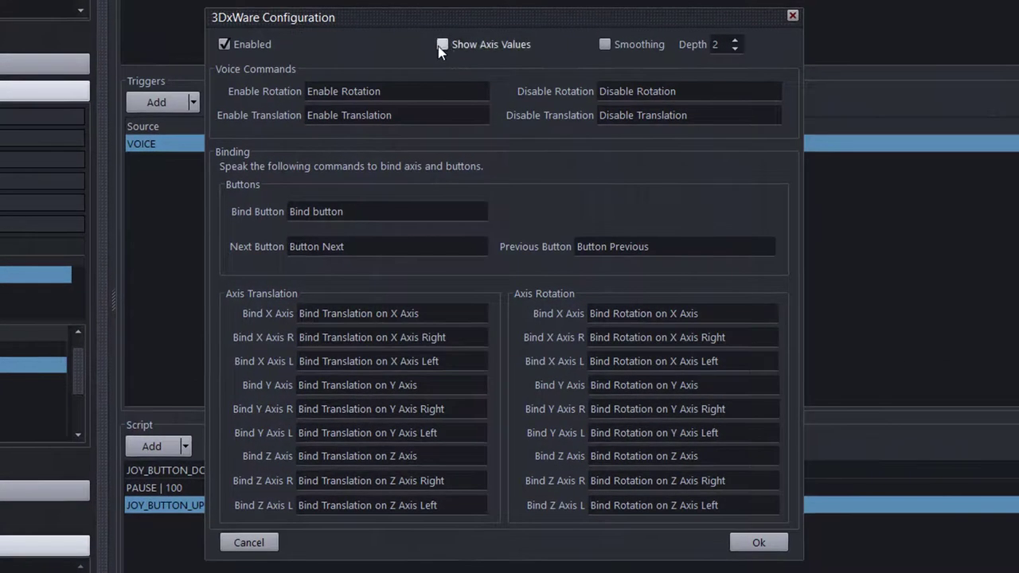
left_click(467, 132)
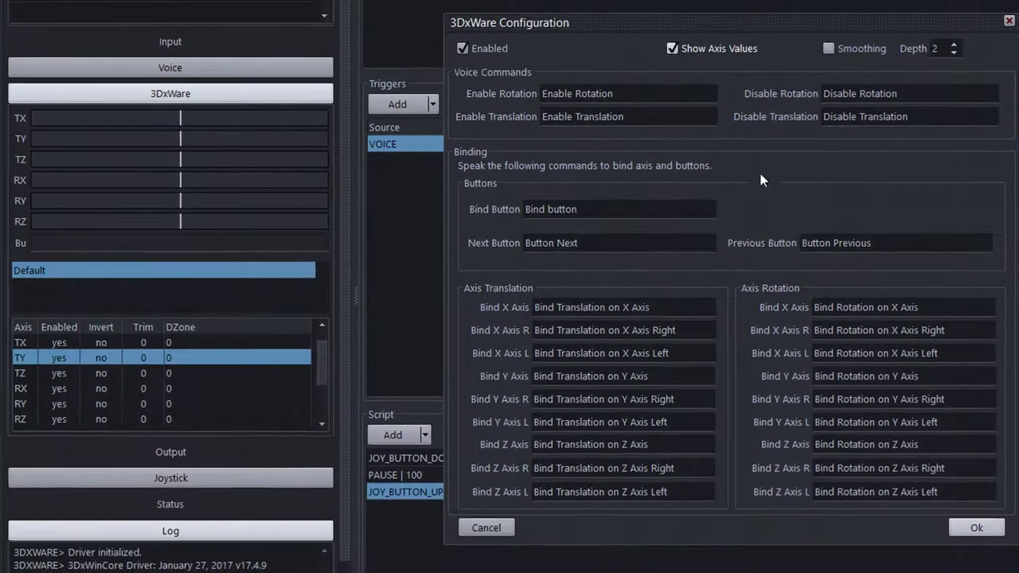
left_click(998, 527)
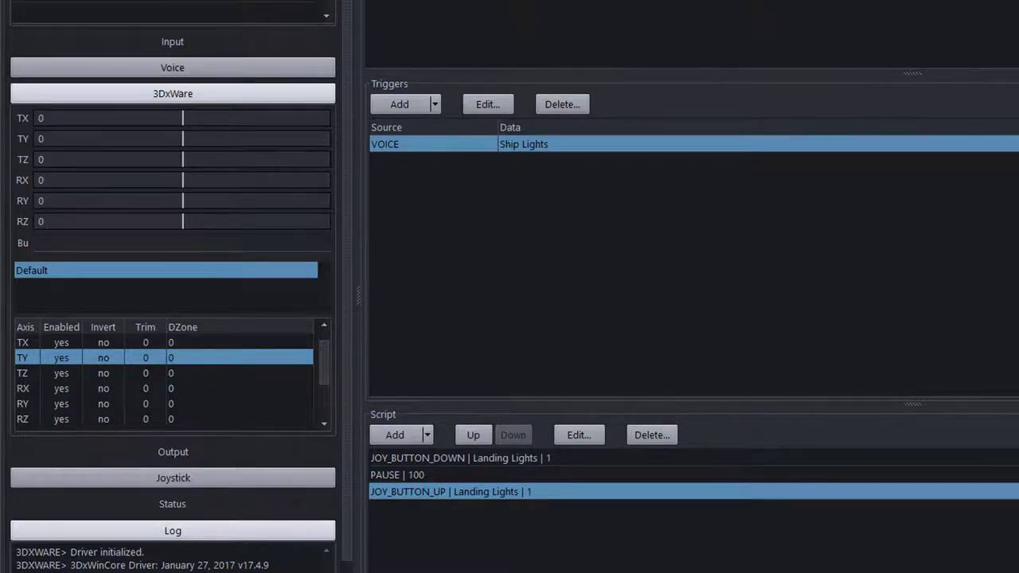
Reopen the 3DxWare configuration, untick Show Axis Values and tick Smoothing
left_click(173, 93)
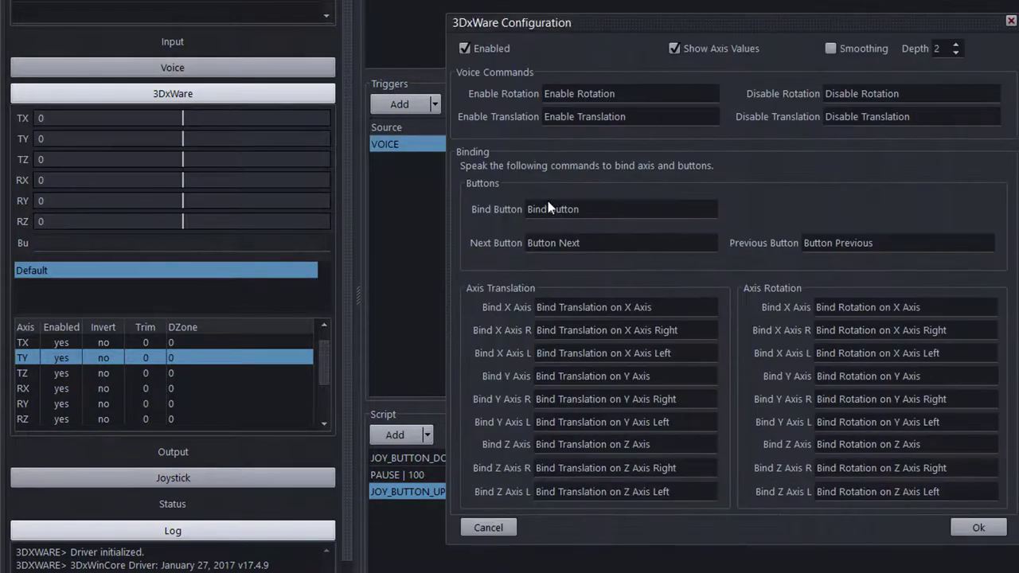
left_click(675, 49)
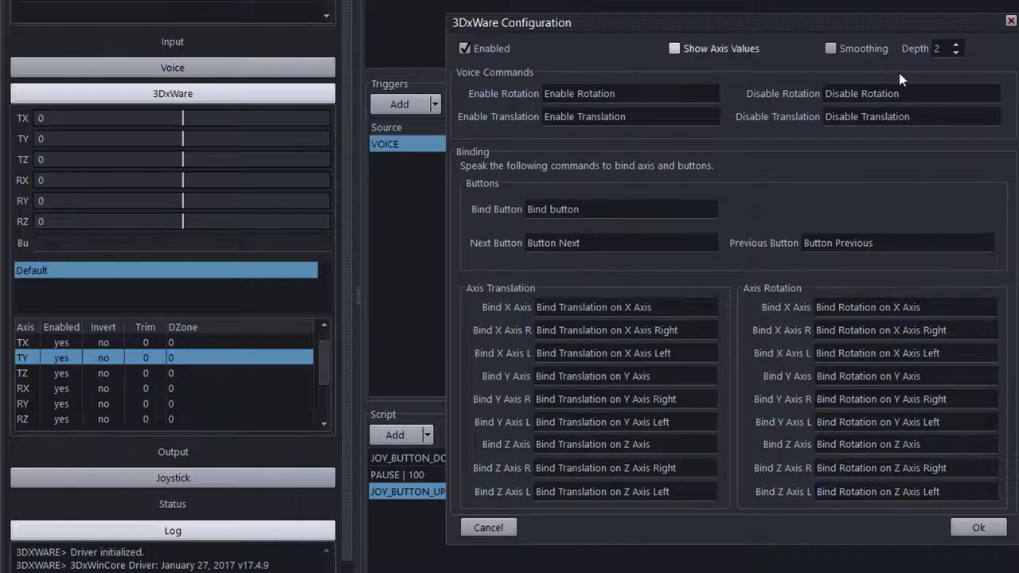
left_click(831, 48)
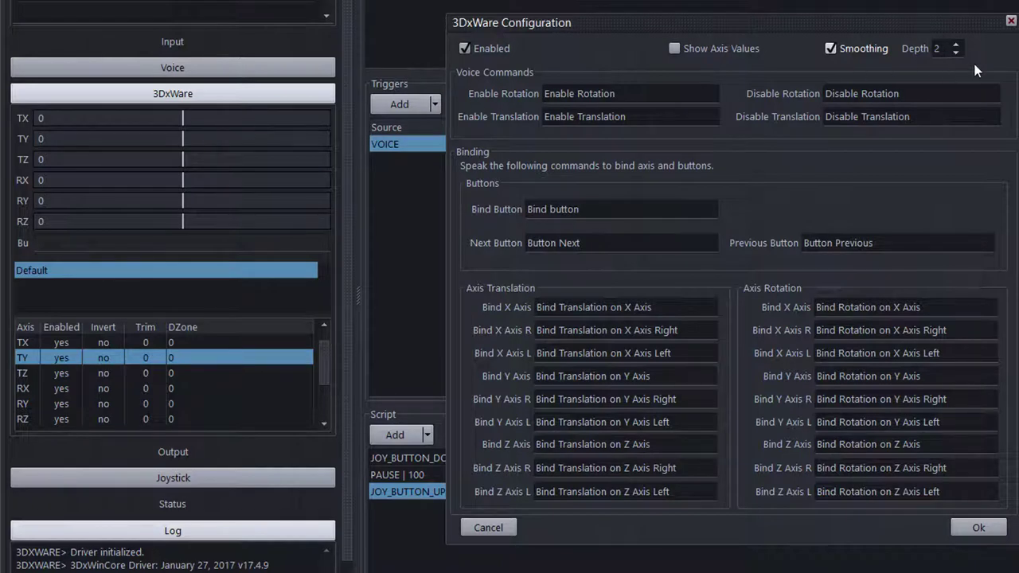
Set the smoothing depth to 2, stepping up to 5 and back down
left_click(957, 46)
left_click(956, 46)
left_click(956, 46)
key("Tab")
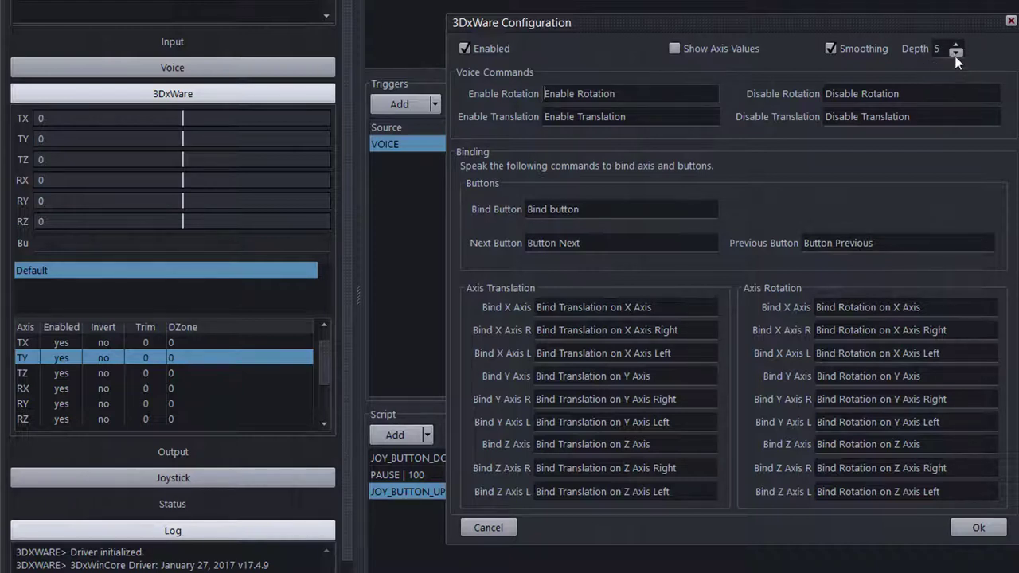
left_click(956, 55)
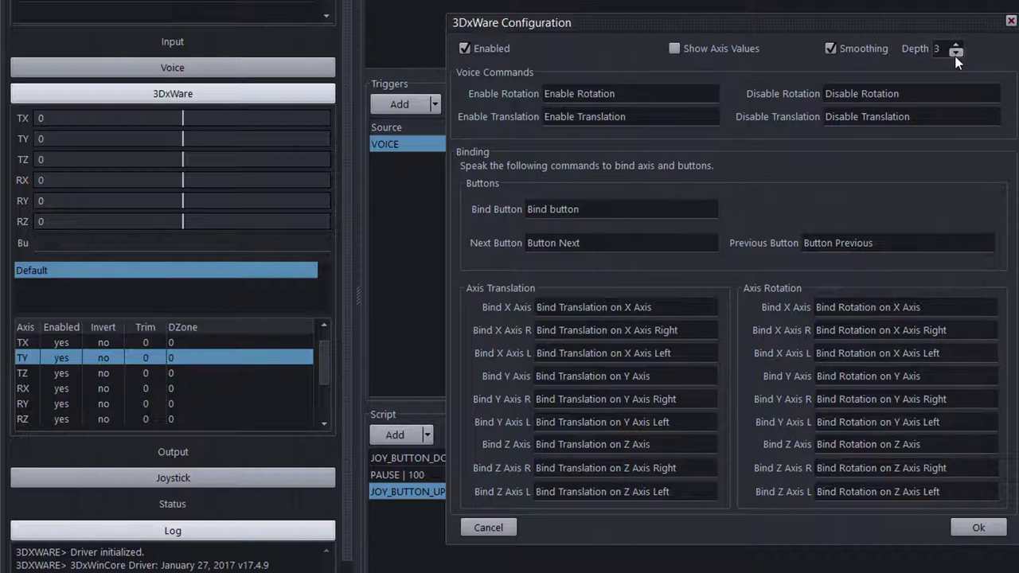
left_click(955, 54)
key("Tab")
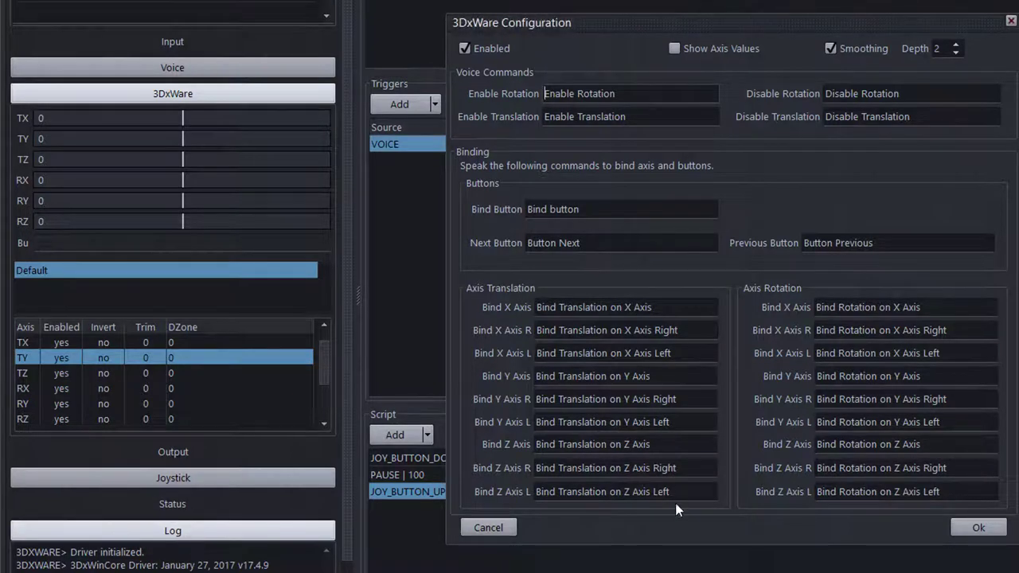
Apply the smoothing settings and collapse the Log and 3DxWare sections
left_click(987, 531)
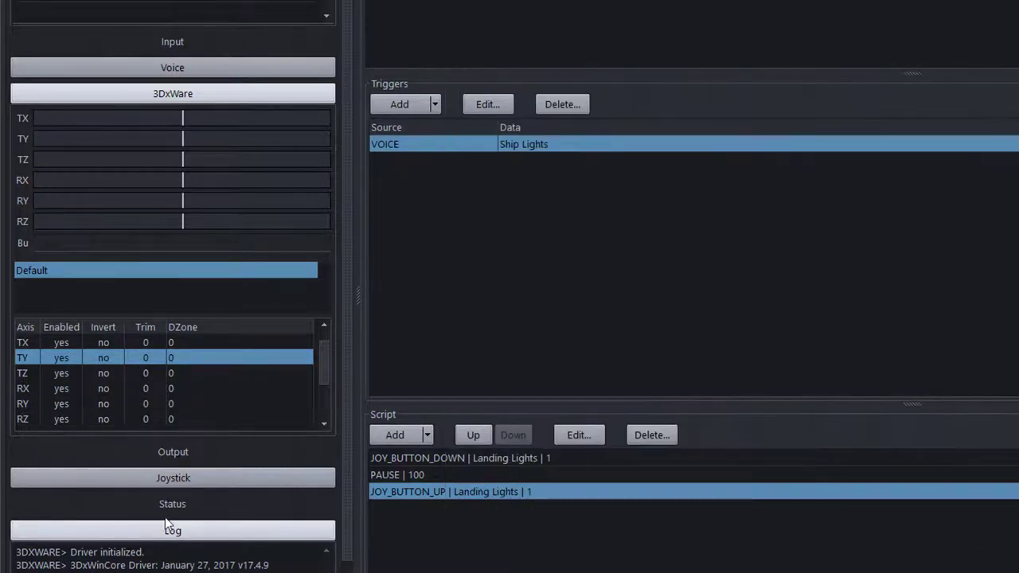
left_click(210, 484)
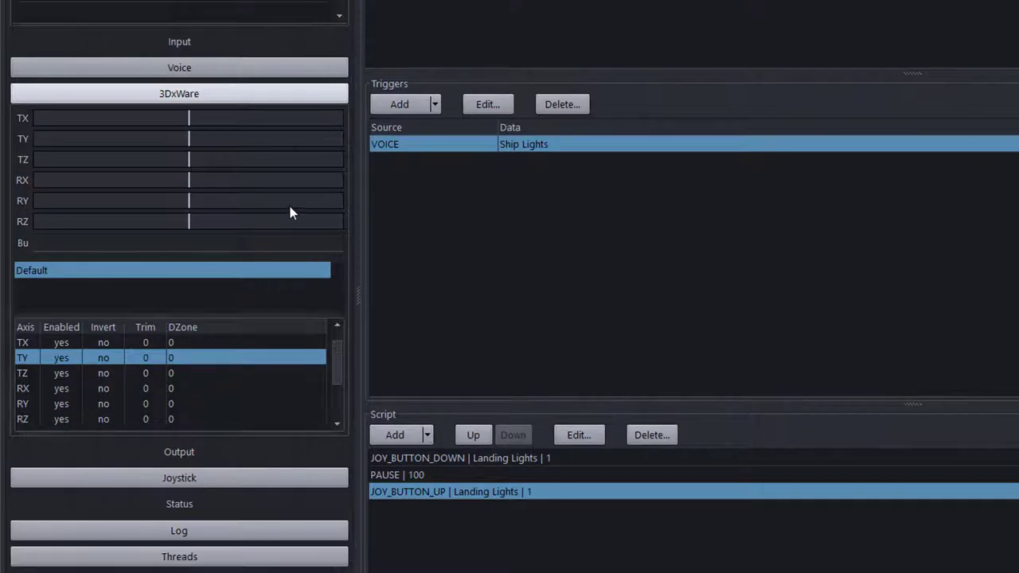
left_click(199, 95)
View the Joystick buttons, cancel renaming Landing Lights, then edit the Bind button phrase
left_click(182, 146)
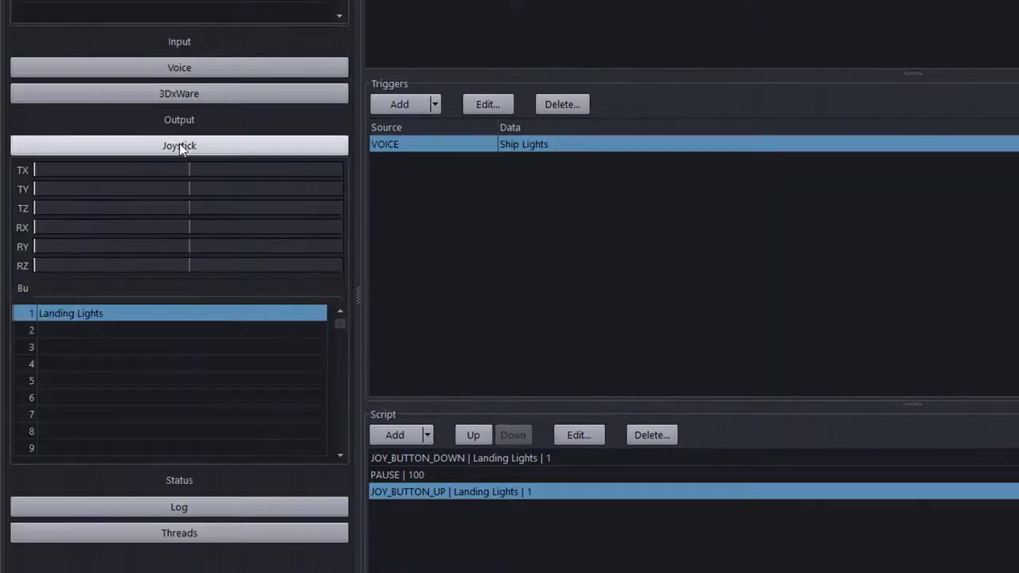
left_click(76, 326)
double_click(75, 313)
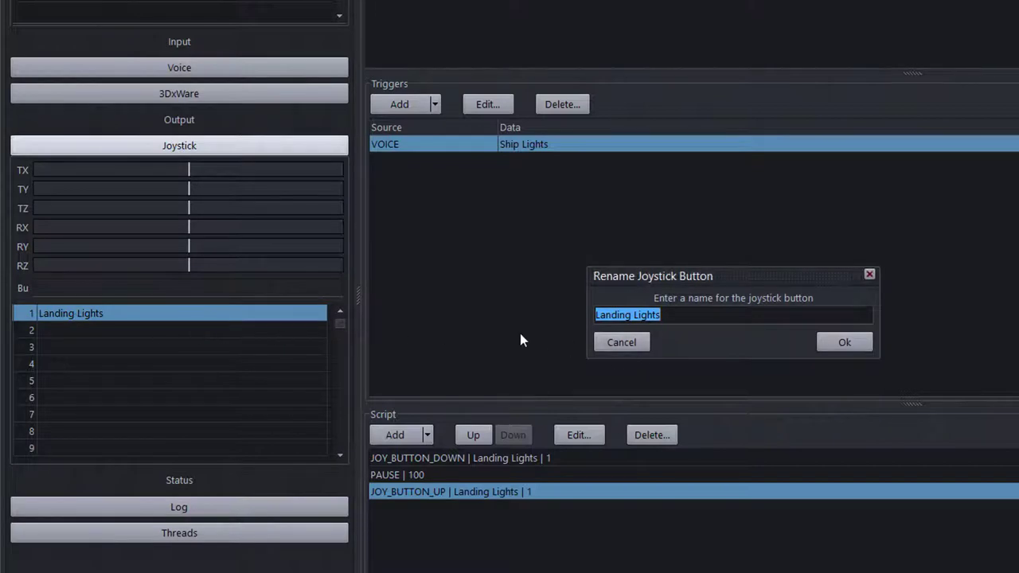
left_click(622, 343)
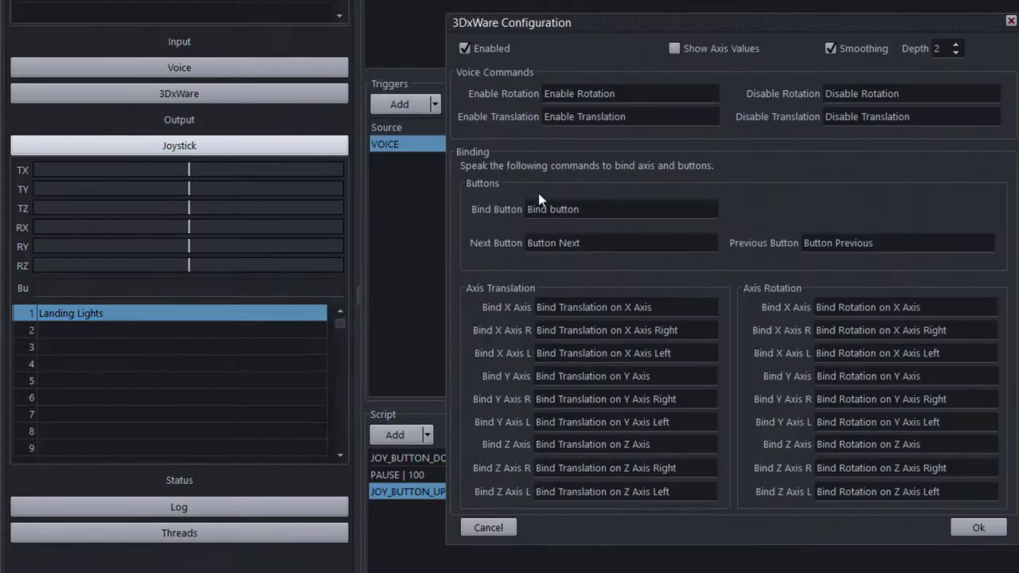
left_click(597, 210)
left_click(681, 307)
Accept the 3DxWare settings, collapse the Joystick section and expand the 3DxWare input section
left_click(980, 526)
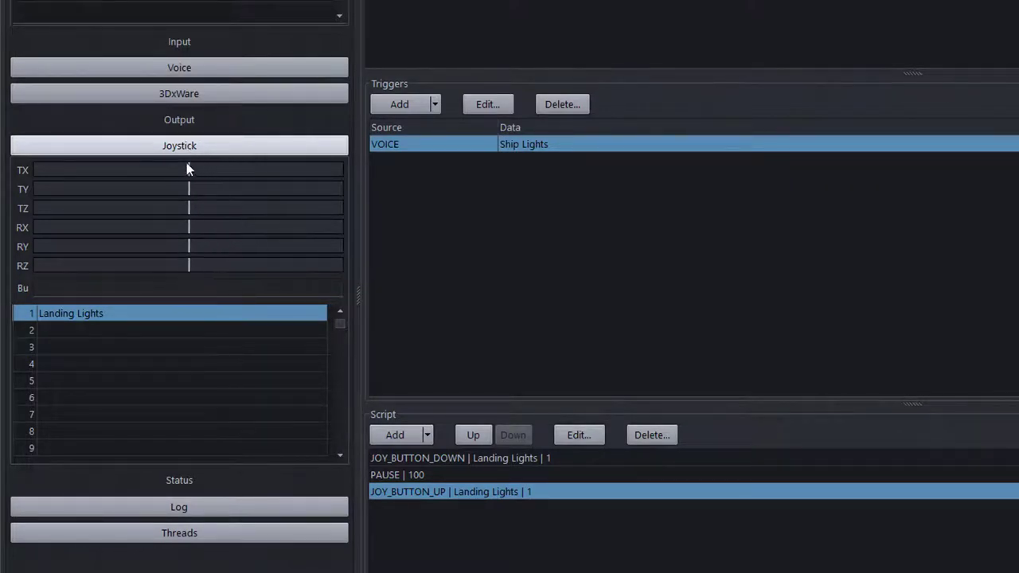
left_click(201, 147)
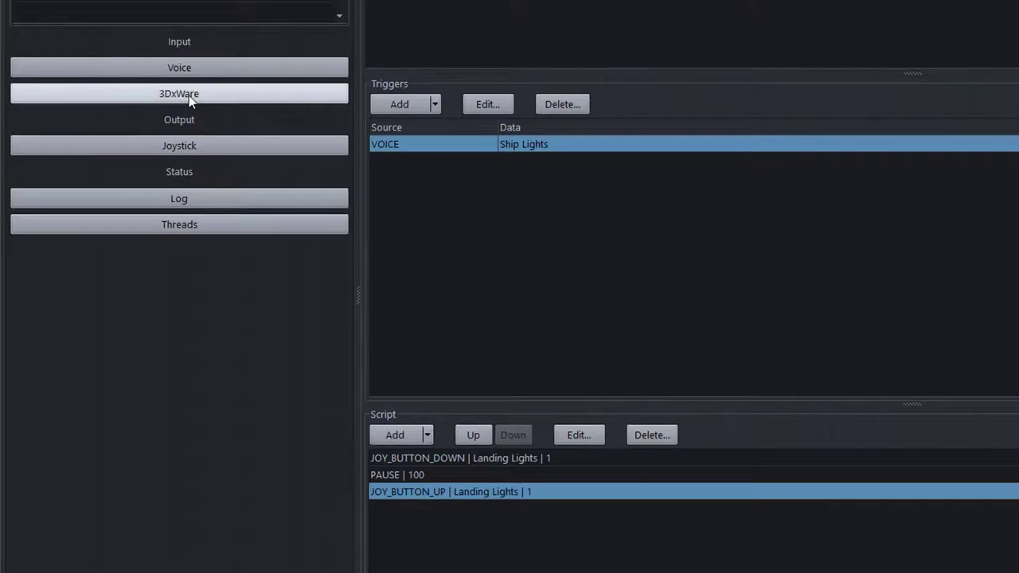
left_click(190, 94)
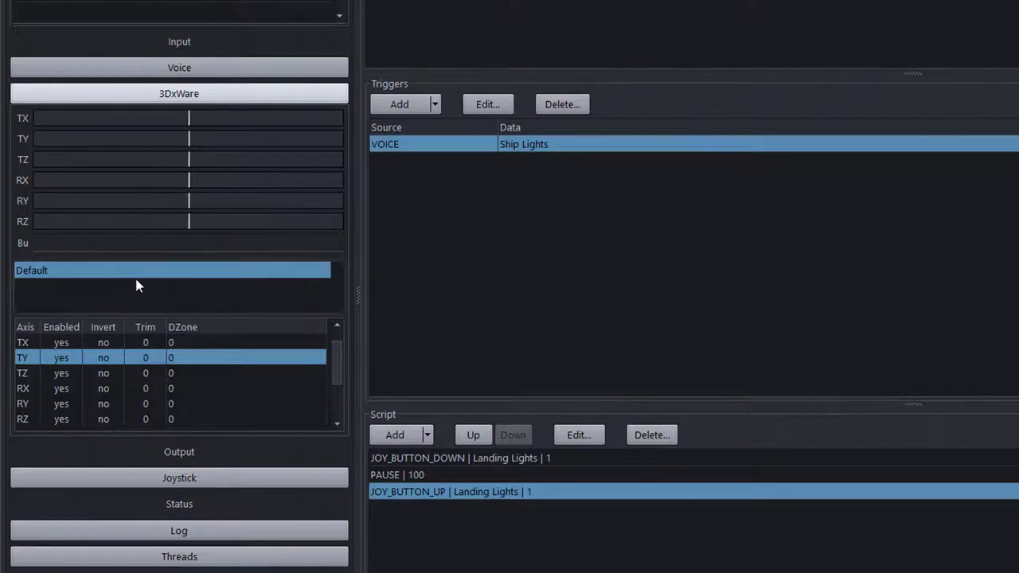
Select the Default curve group and check its right-click options twice
left_click(78, 272)
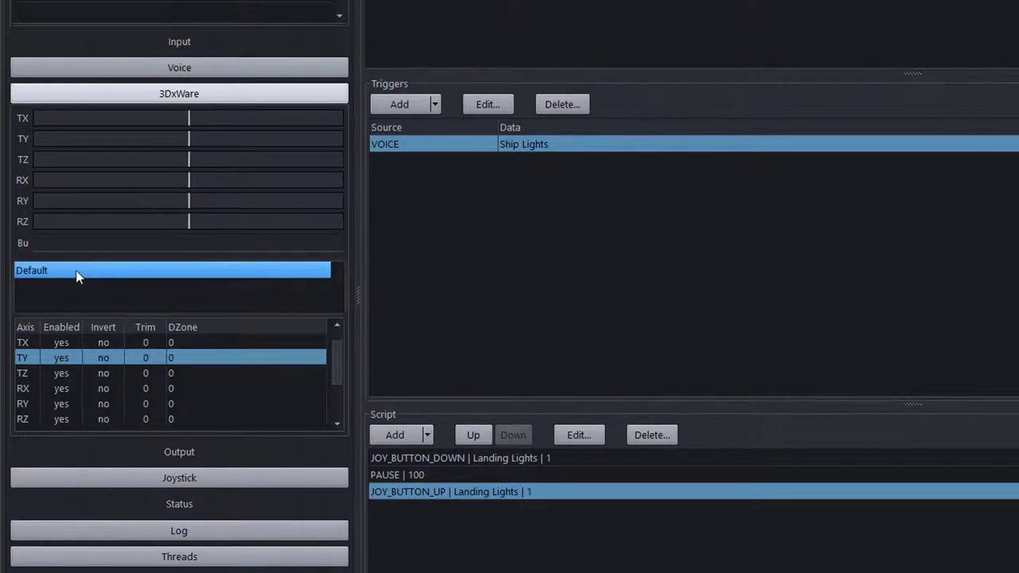
right_click(74, 272)
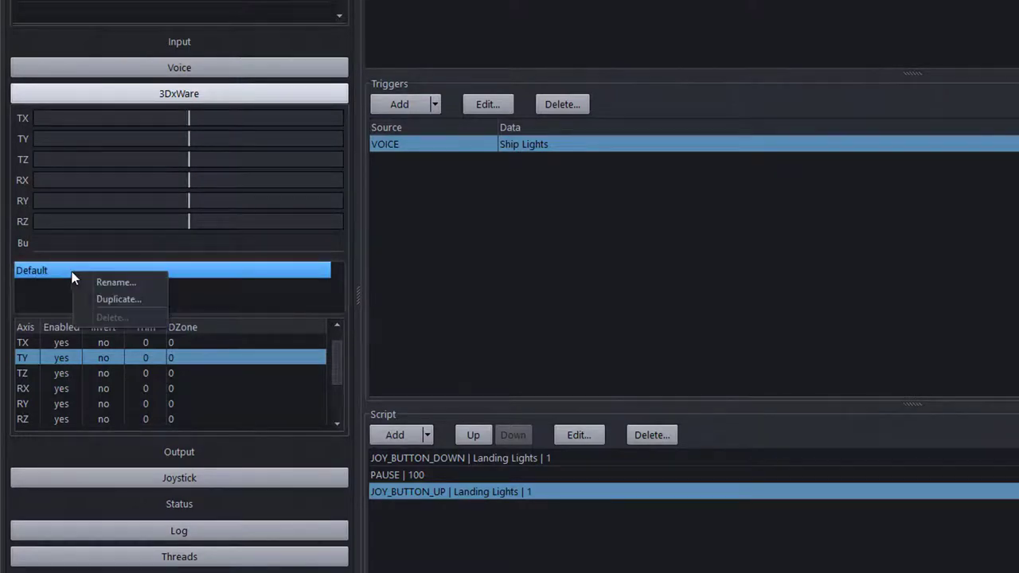
left_click(201, 271)
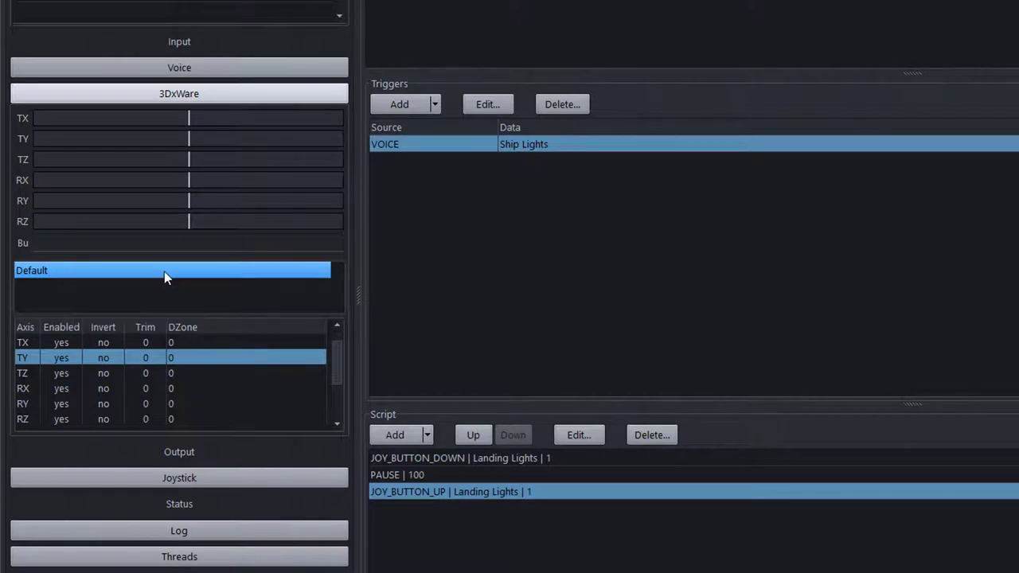
right_click(165, 270)
left_click(138, 271)
left_click(110, 344)
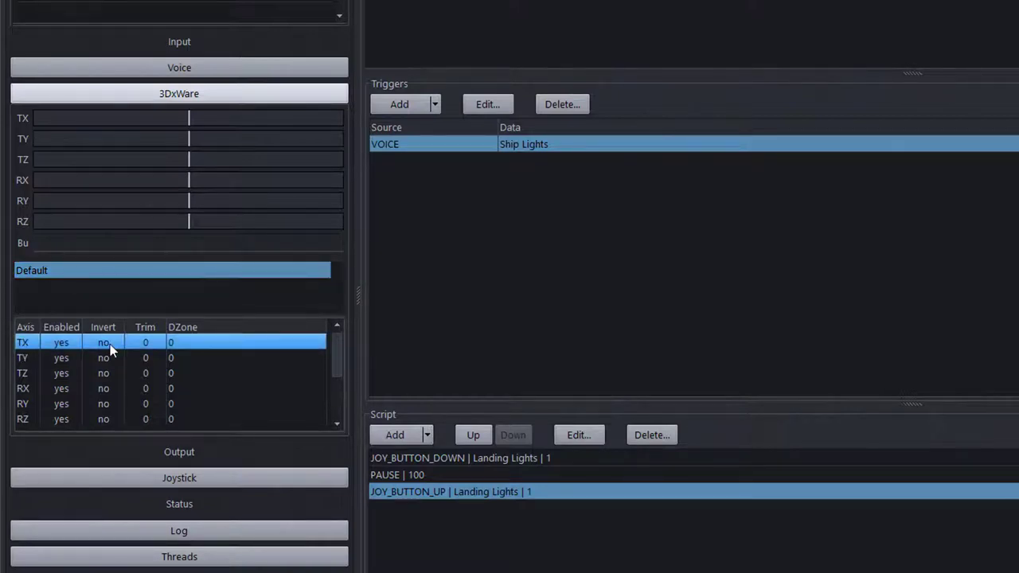
left_click(92, 420)
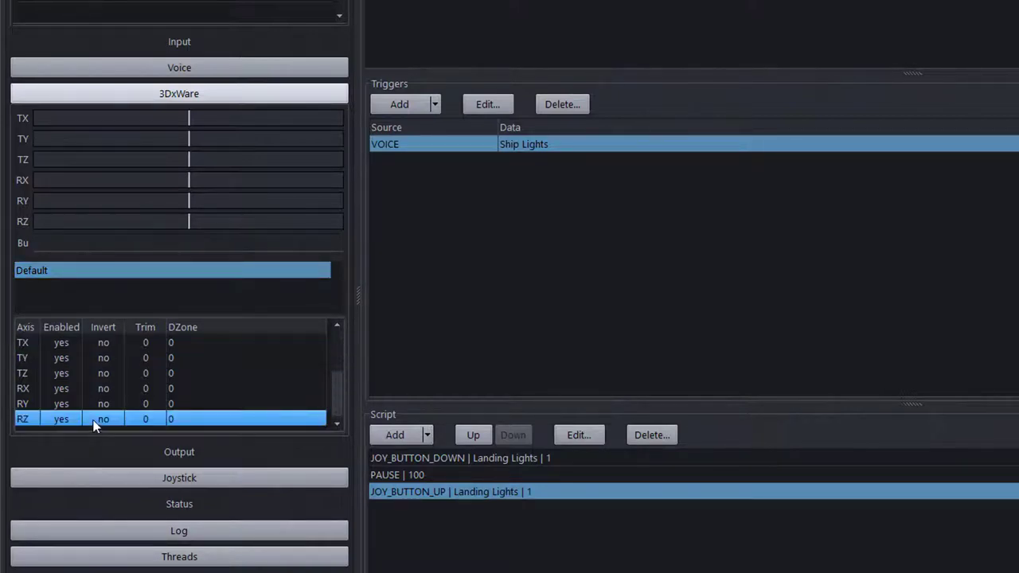
left_click(70, 343)
left_click(59, 359)
left_click(59, 375)
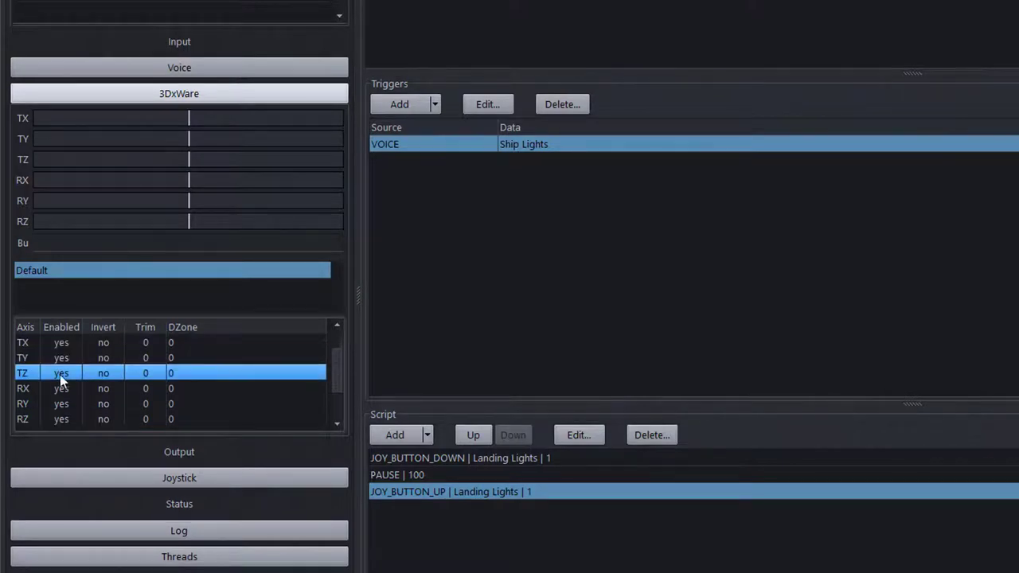
left_click(56, 393)
double_click(58, 407)
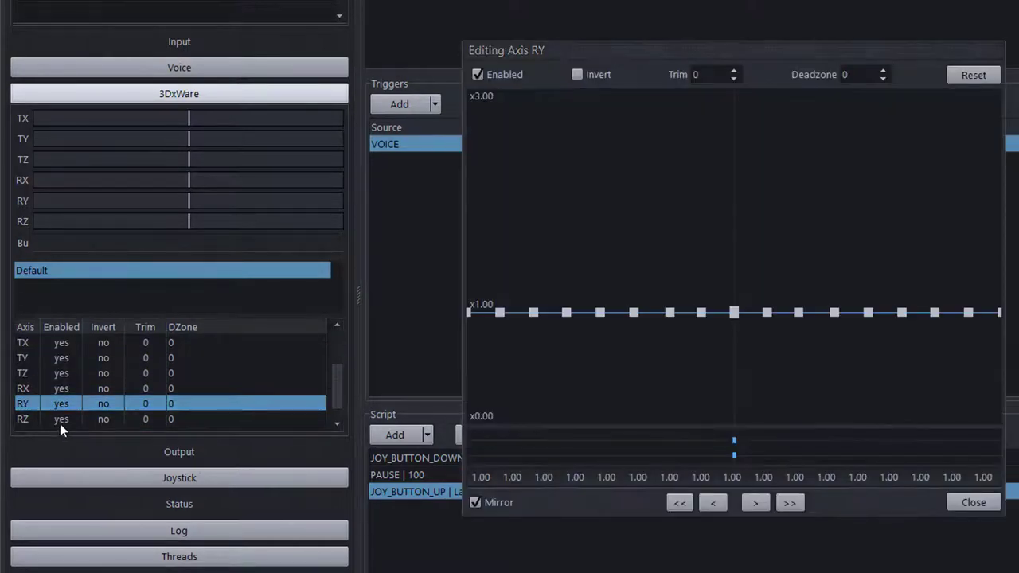
left_click(972, 502)
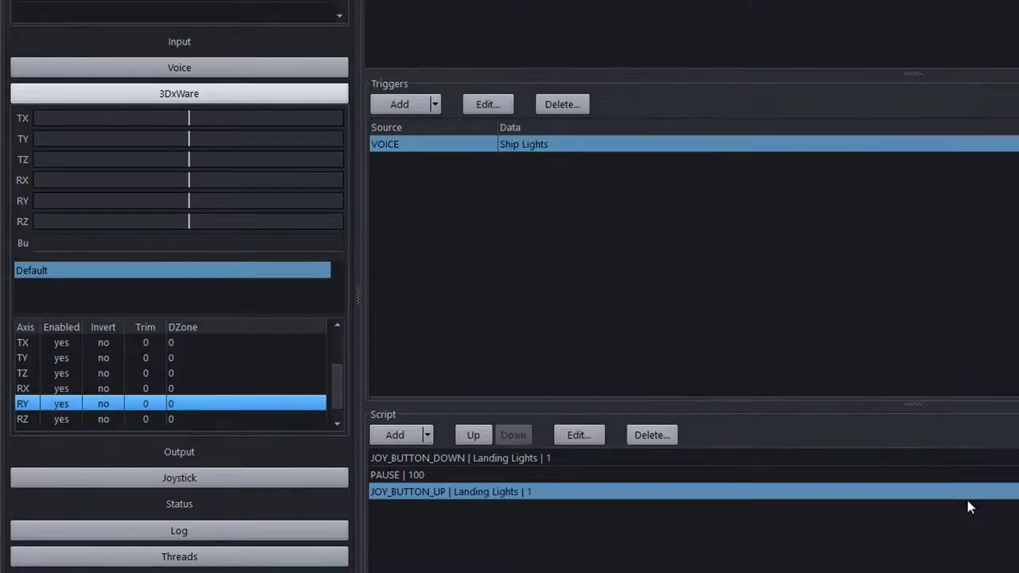
left_click(84, 344)
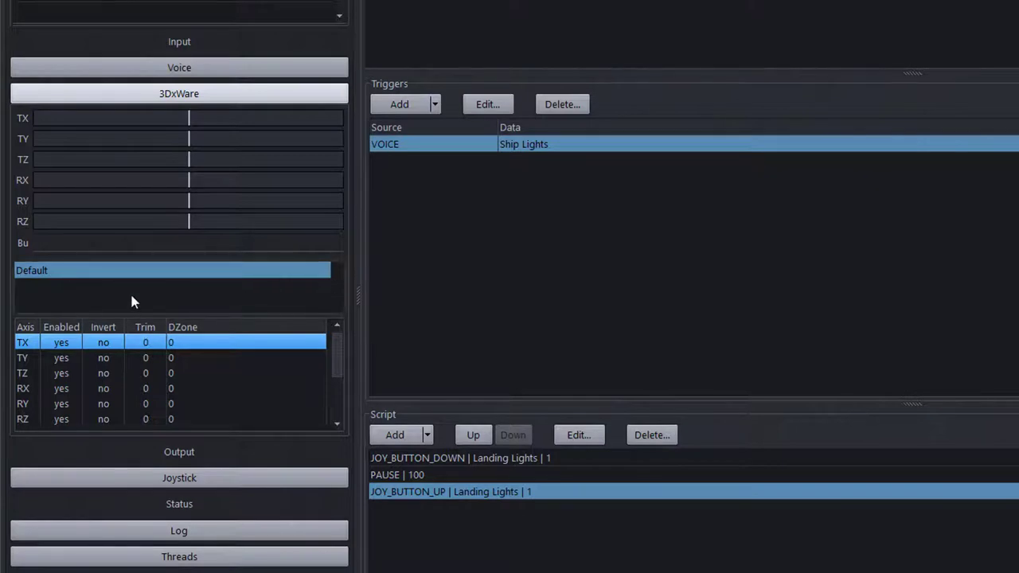
Rename the Default curve group to Landing
double_click(34, 271)
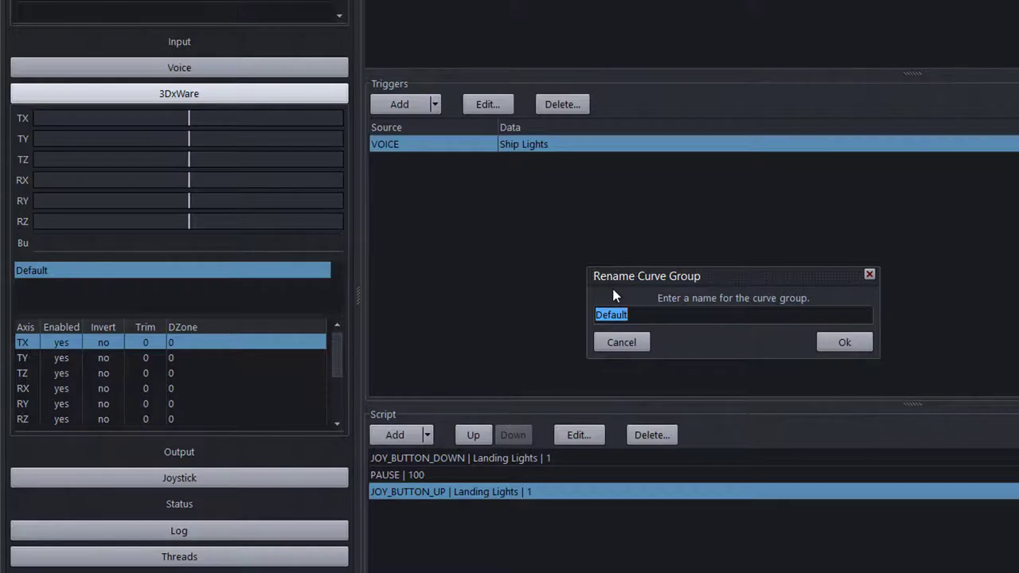
type("Landing")
key("Return")
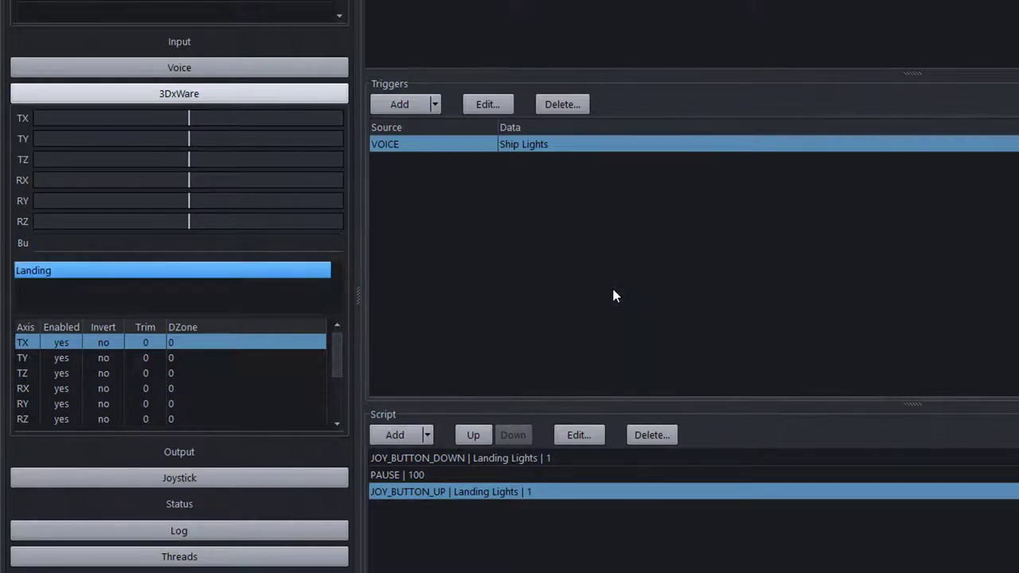
Duplicate Landing as a new curve group named Combat, then reselect Landing
right_click(156, 282)
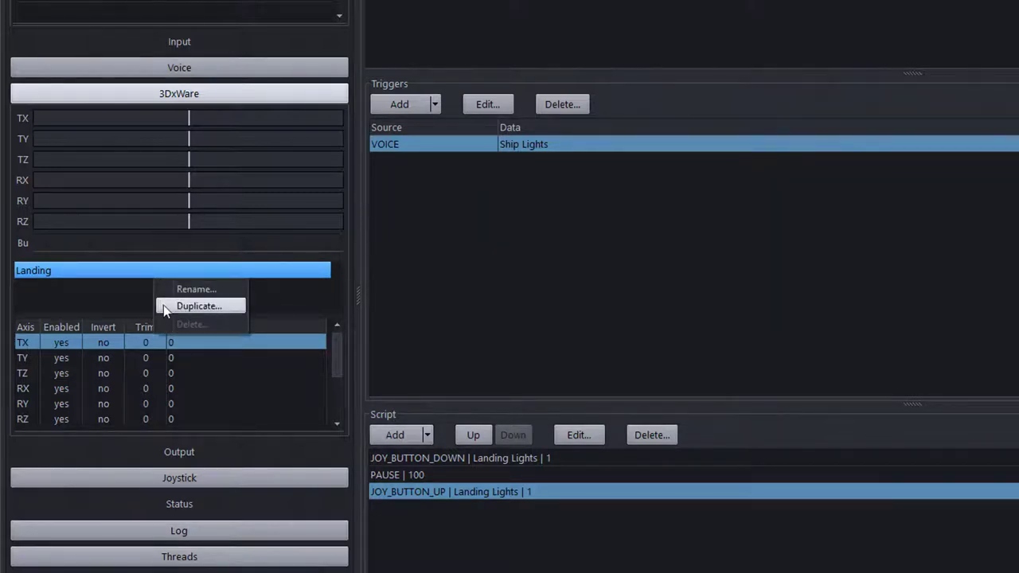
left_click(181, 307)
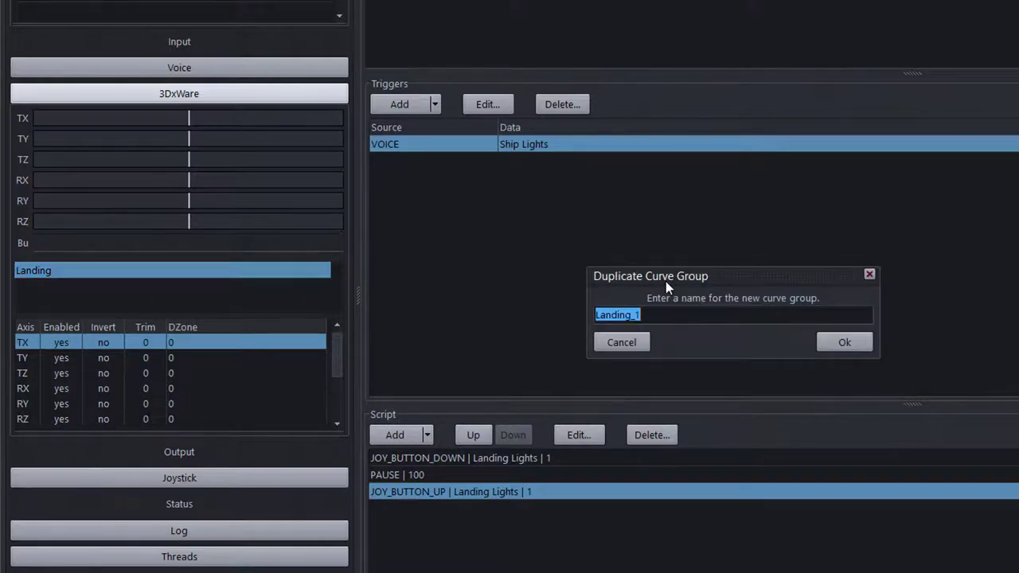
type("Comba")
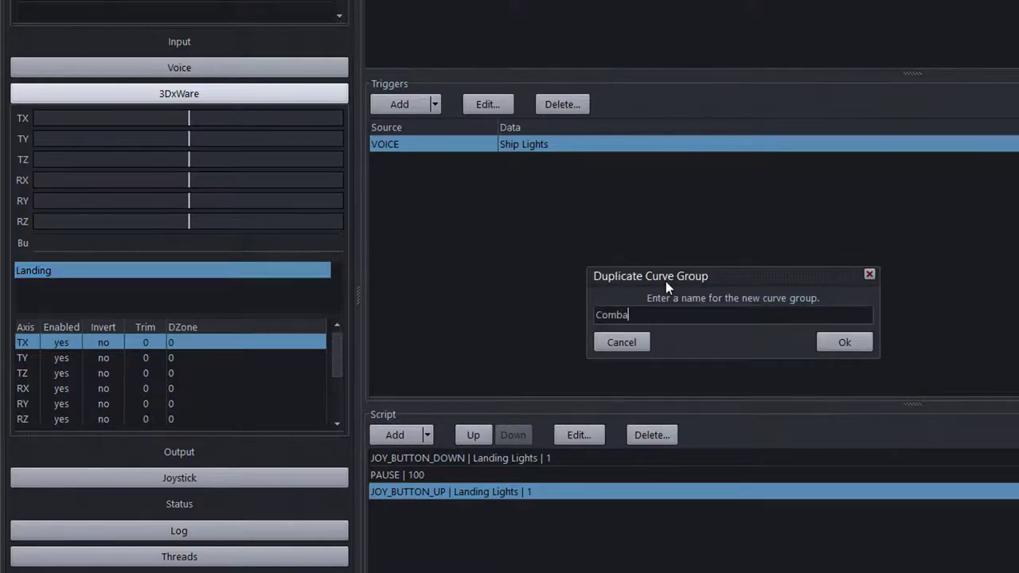
type("t")
key("Return")
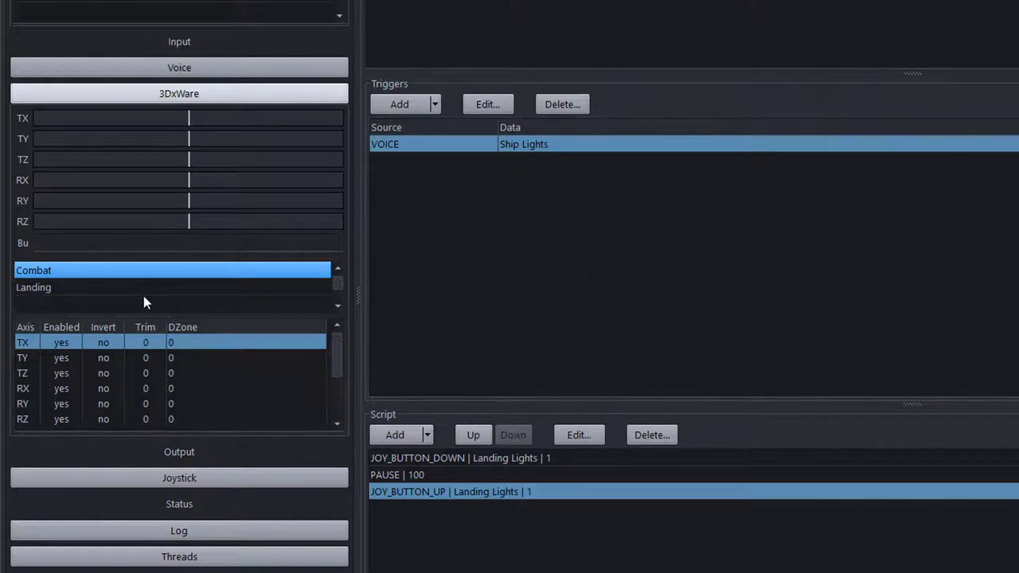
left_click(87, 288)
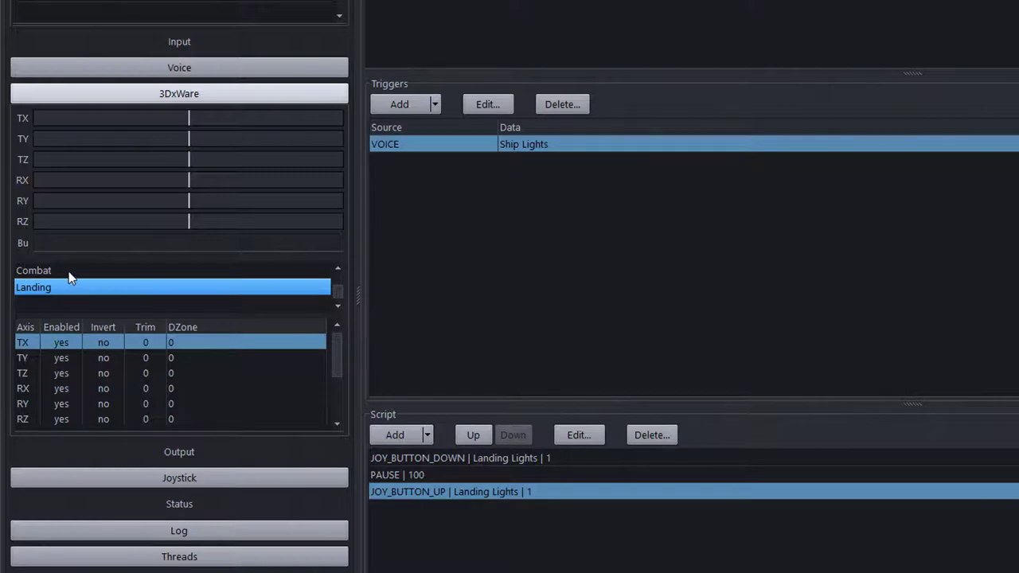
left_click(69, 274)
left_click(70, 289)
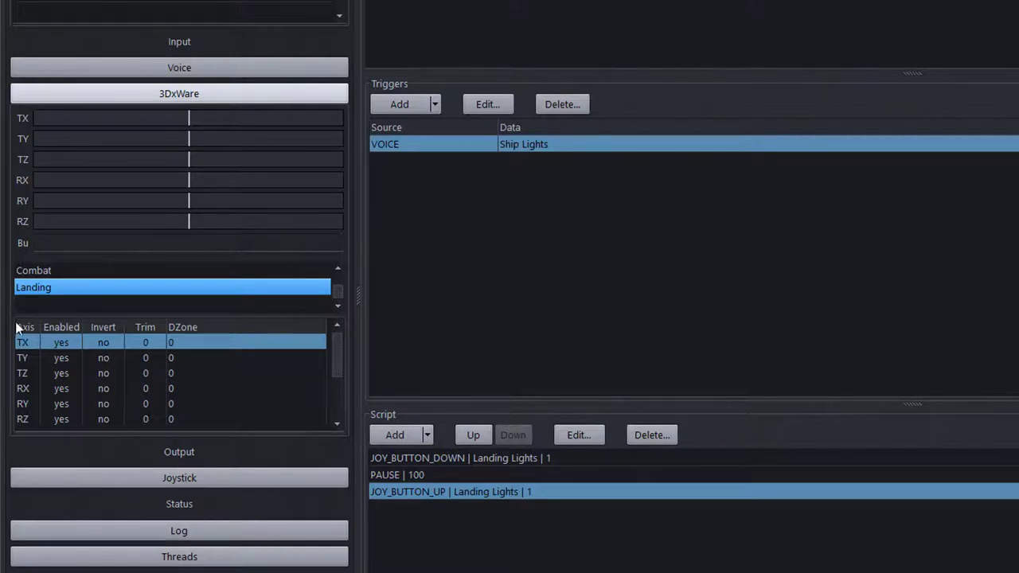
left_click(55, 272)
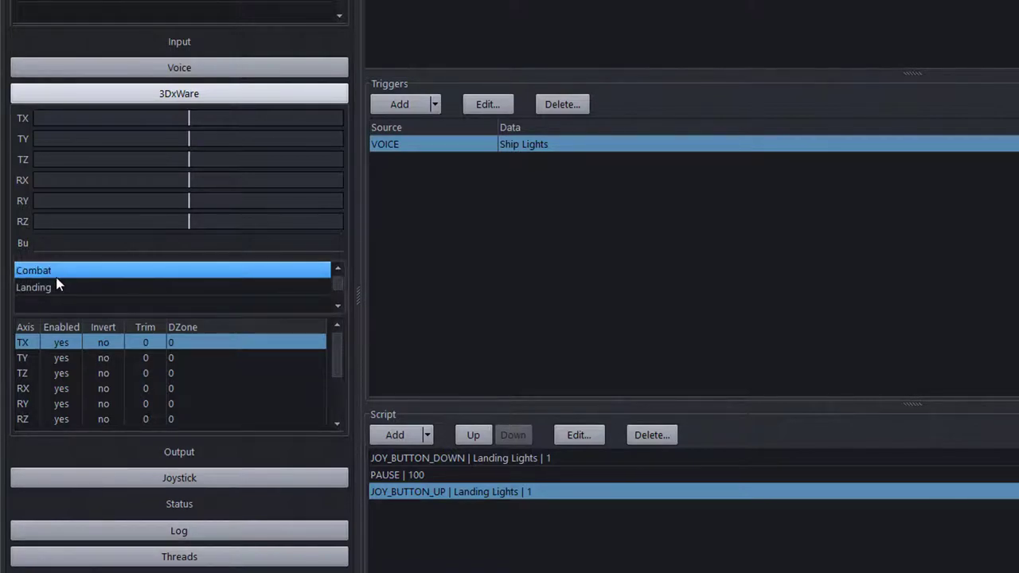